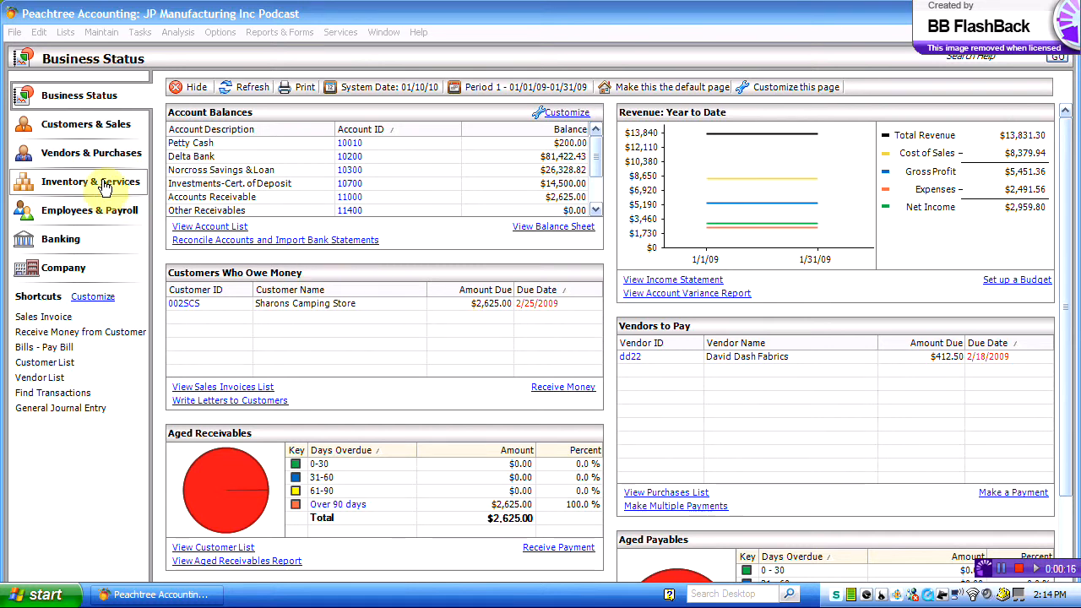
Step: Switch to Customers & Sales, showing the task flowchart and the three existing customers
left_click(79, 124)
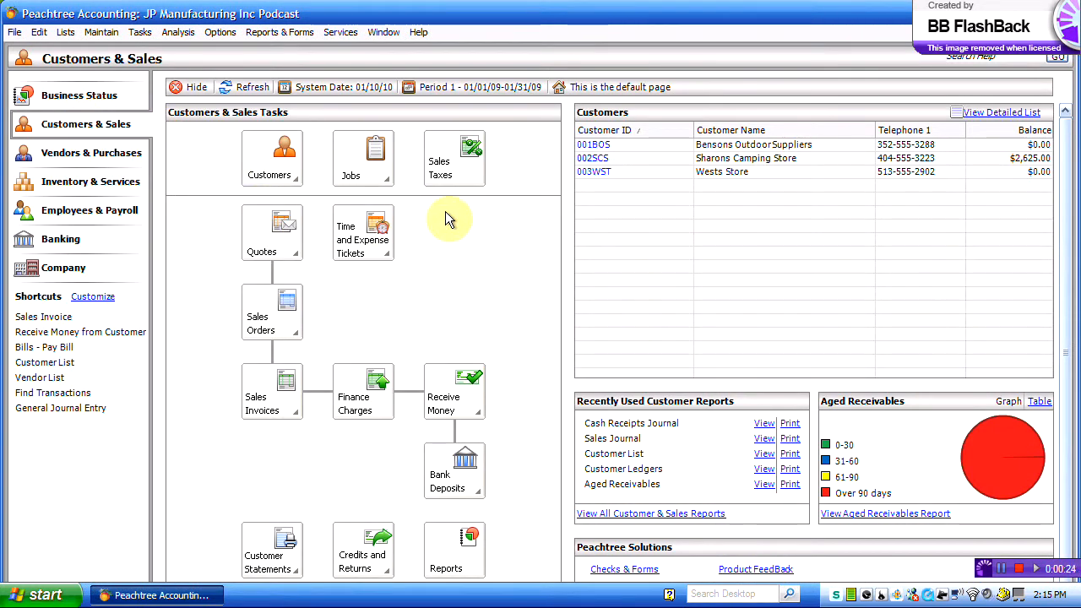
Step: Start a New Customer record in Maintain Customers/Prospects and type the new customer ID
left_click(282, 176)
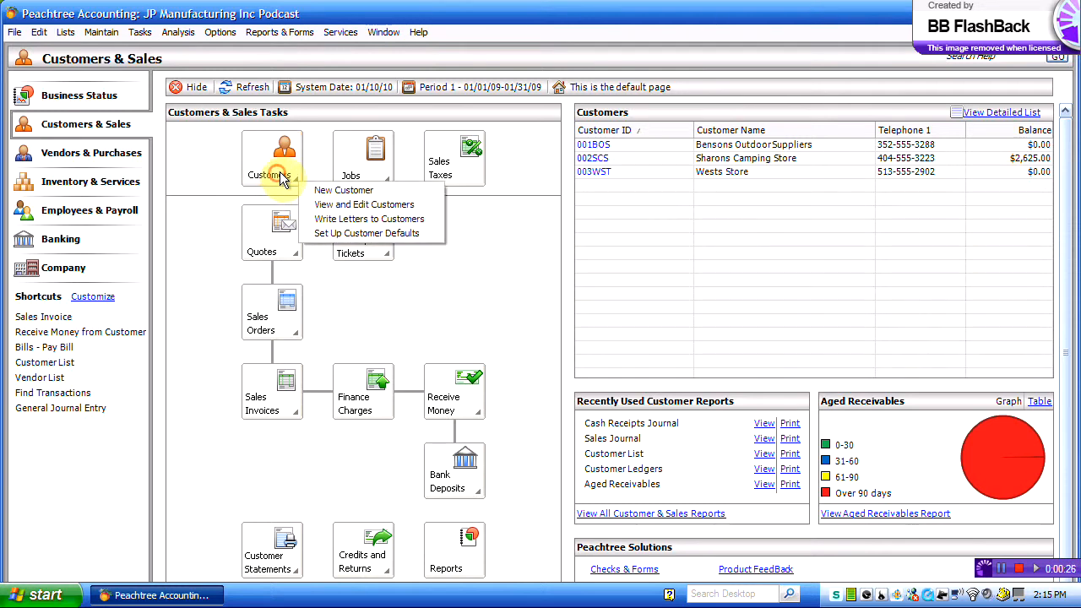
left_click(336, 191)
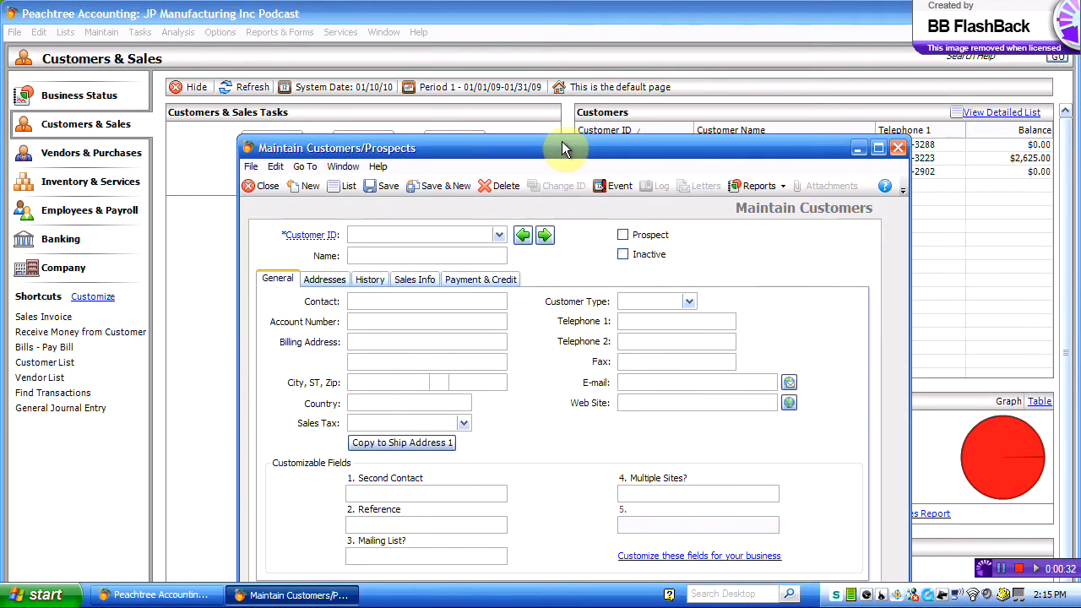
left_click_drag(564, 148, 568, 101)
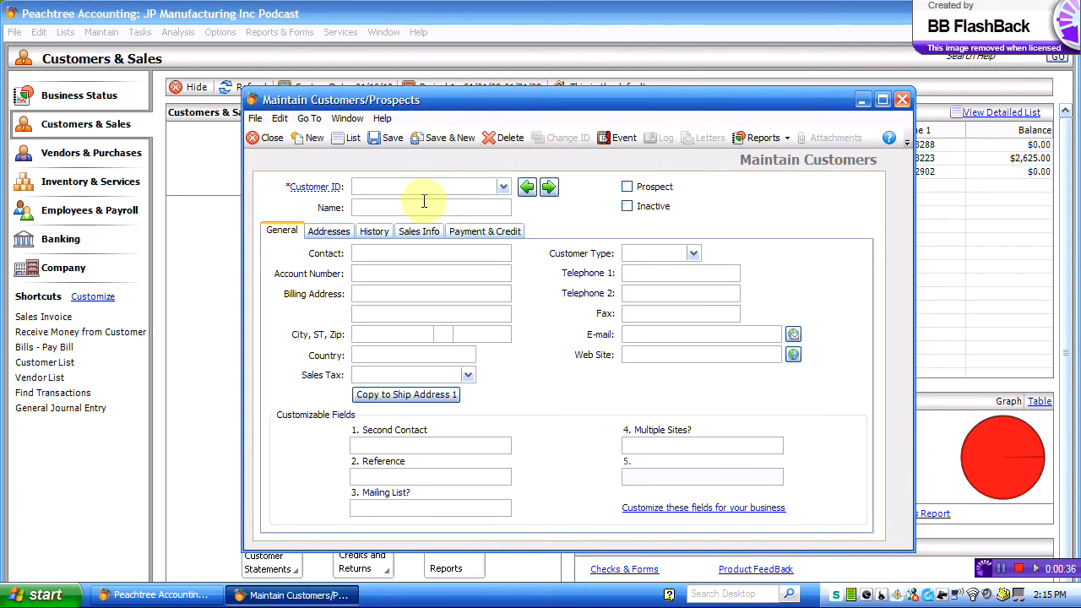
left_click(503, 187)
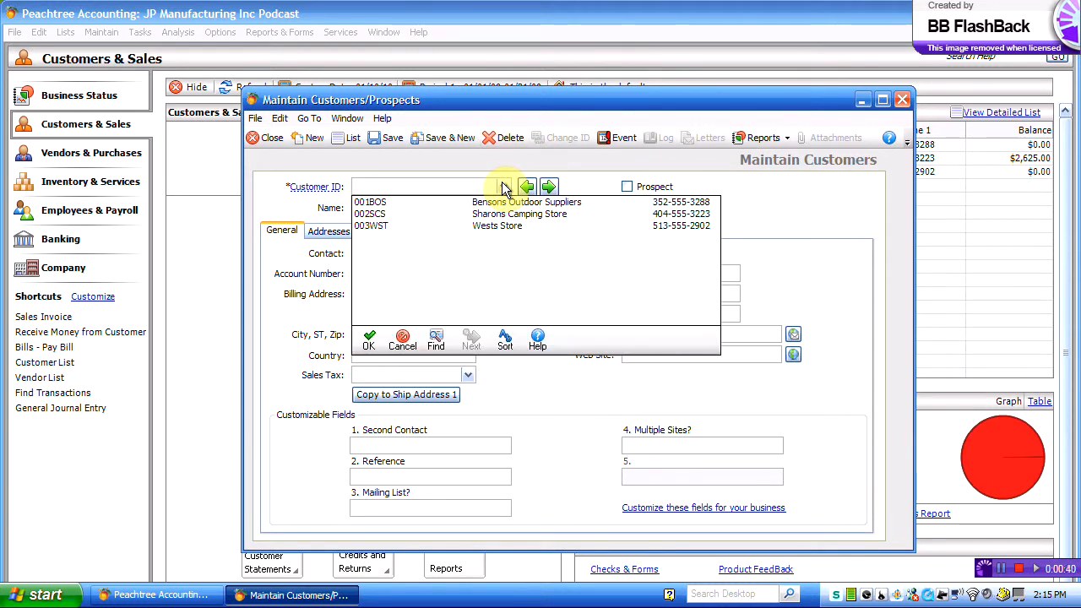
left_click(504, 188)
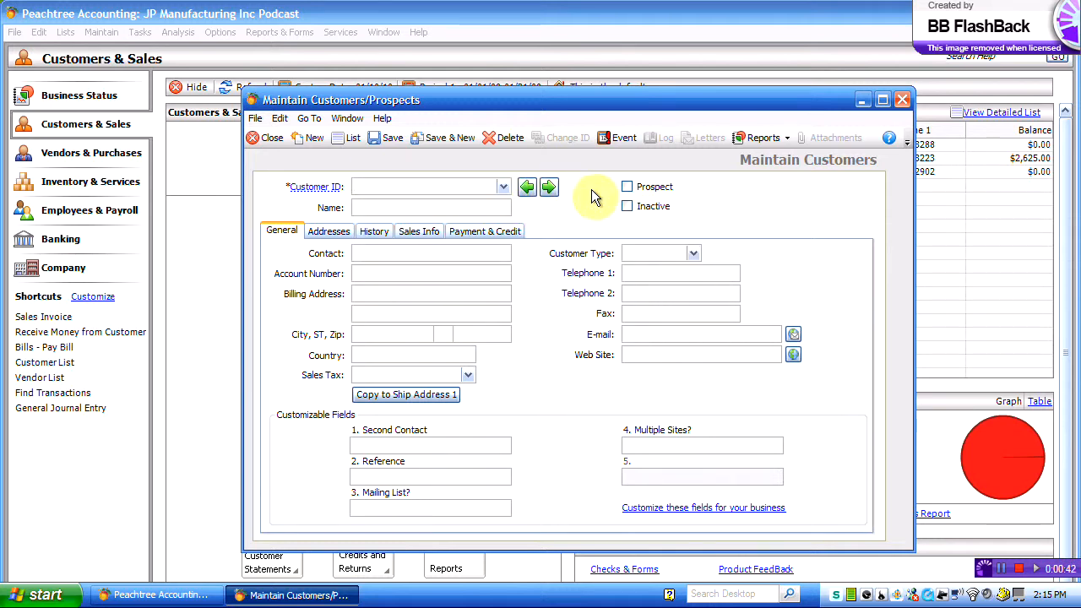
type("00")
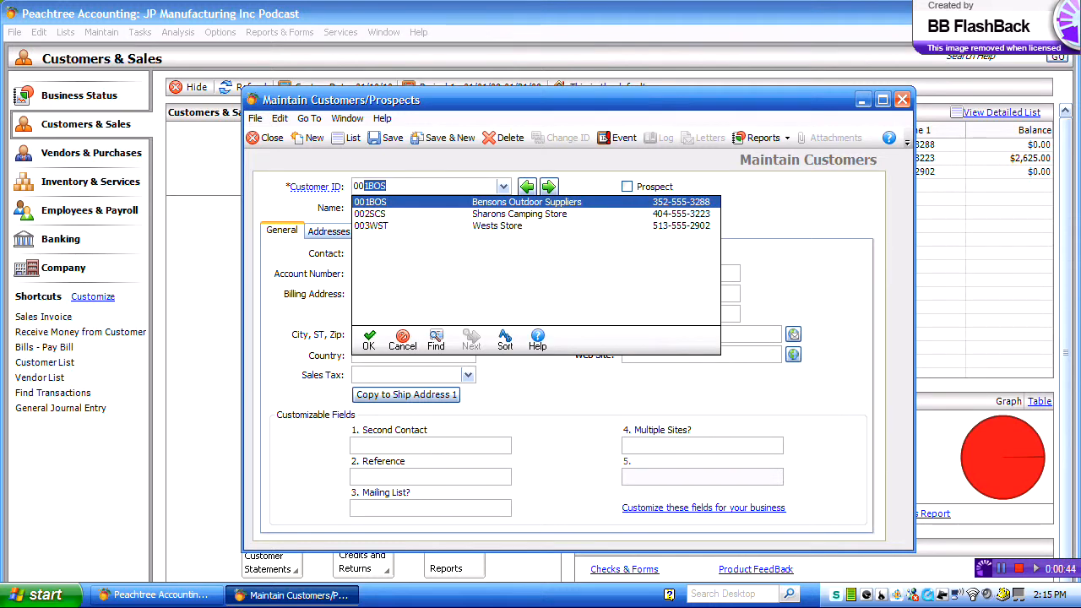
type("4")
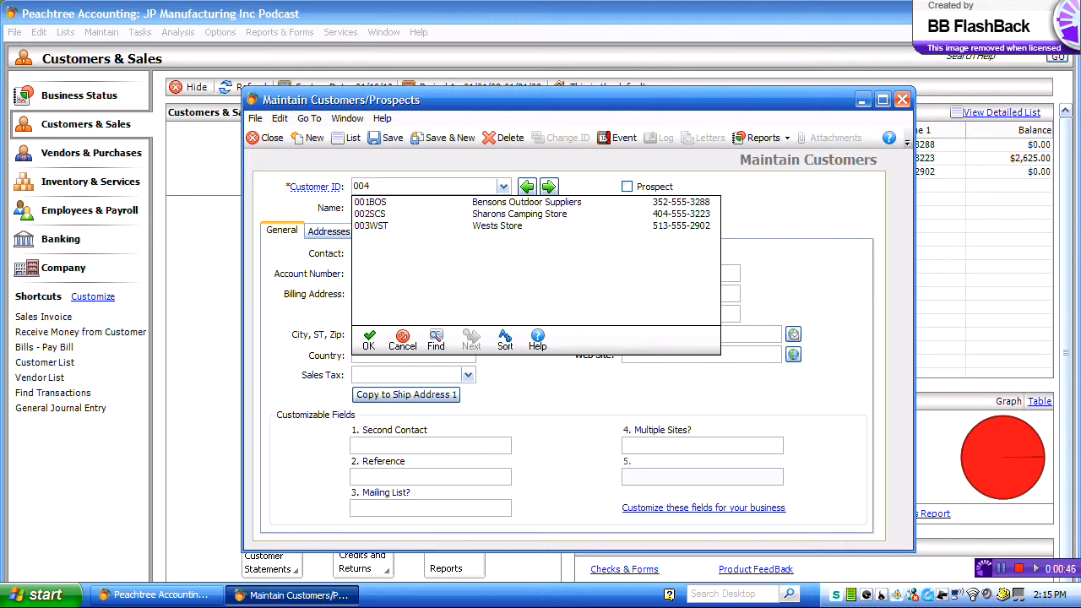
type("KUL")
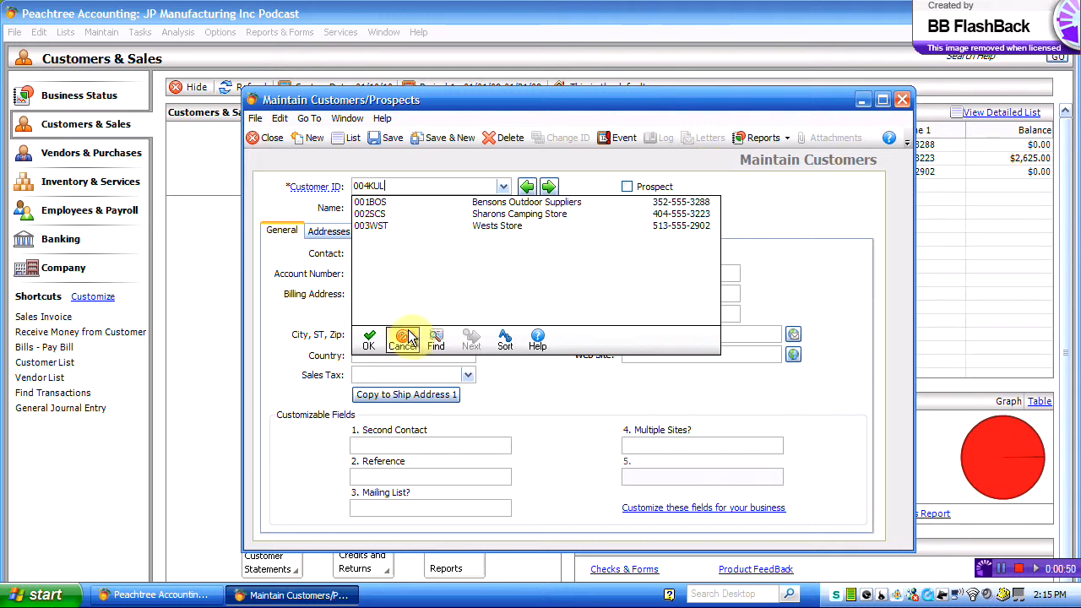
Step: Accept the new customer ID and enter the customer's name and contact person
left_click(369, 339)
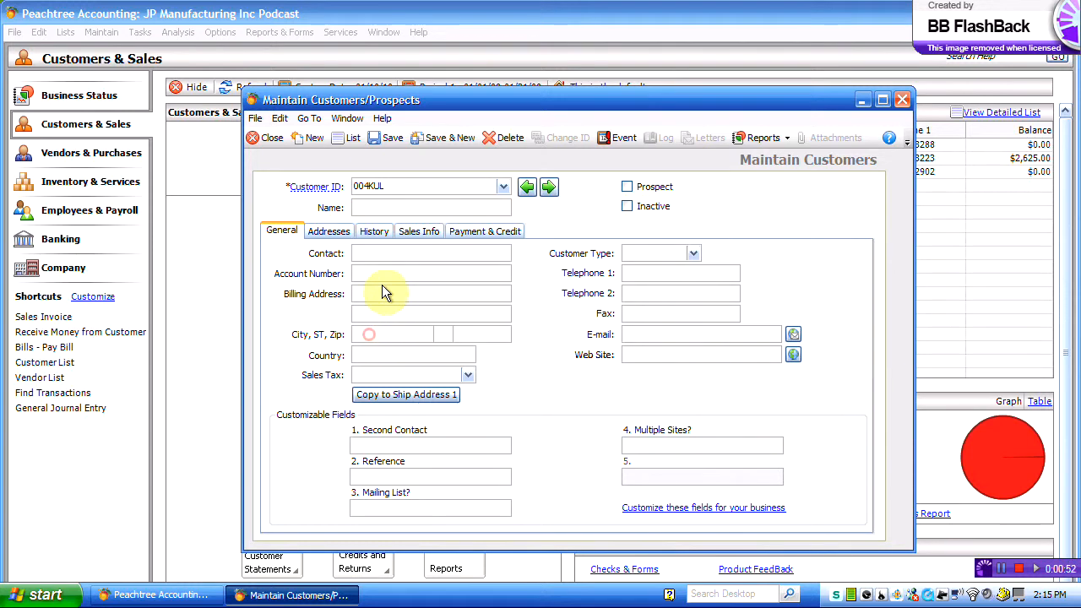
left_click(413, 207)
type("Keith U")
key("BackSpace")
type("u")
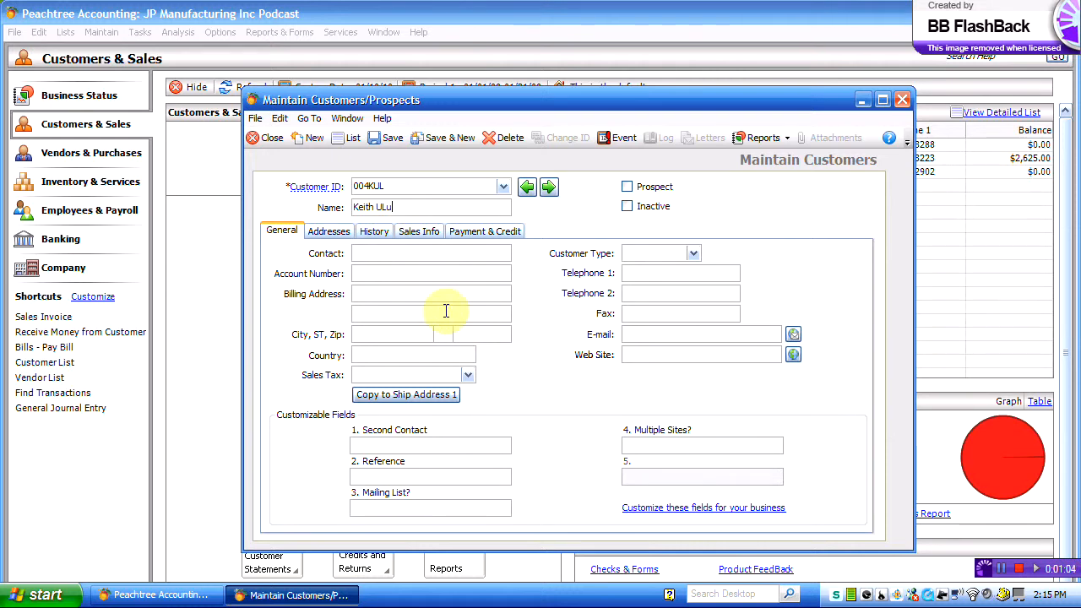
left_click(412, 254)
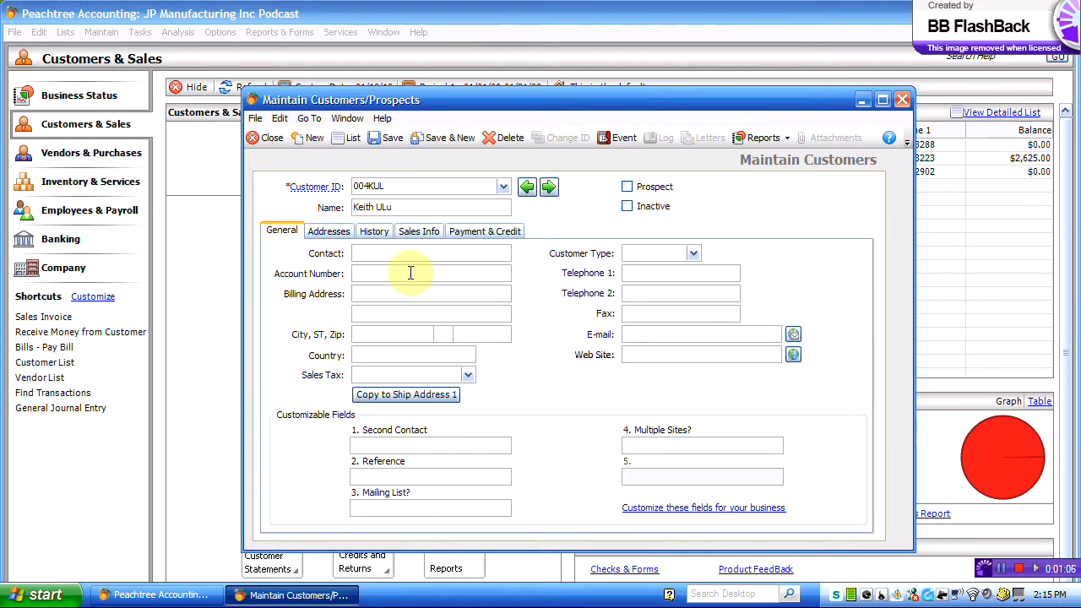
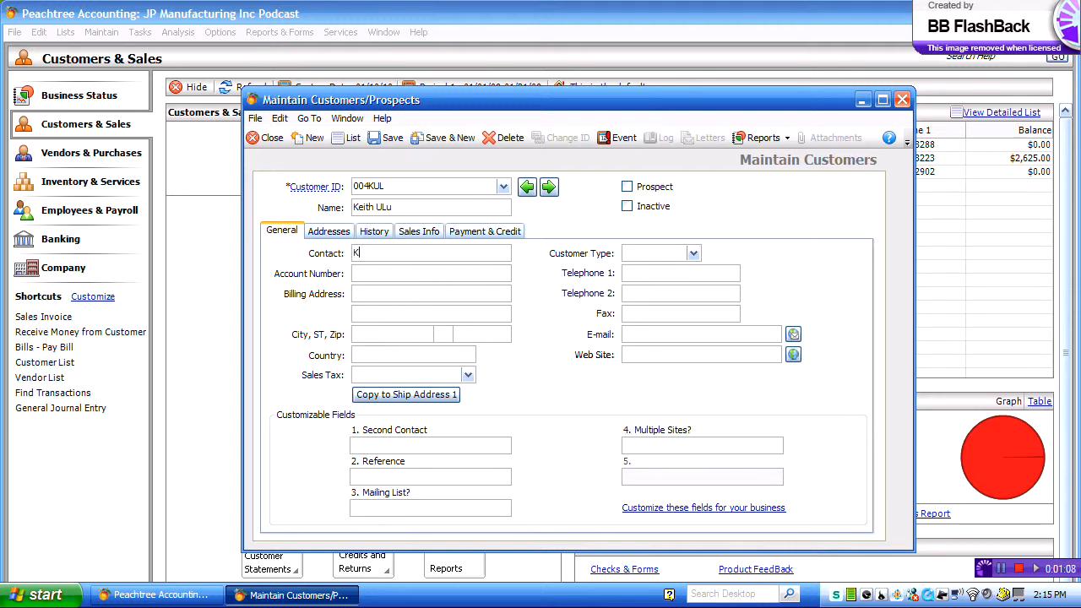
Step: Enter the billing street address, city, state and zip code, with country USA
left_click(375, 292)
left_click(394, 335)
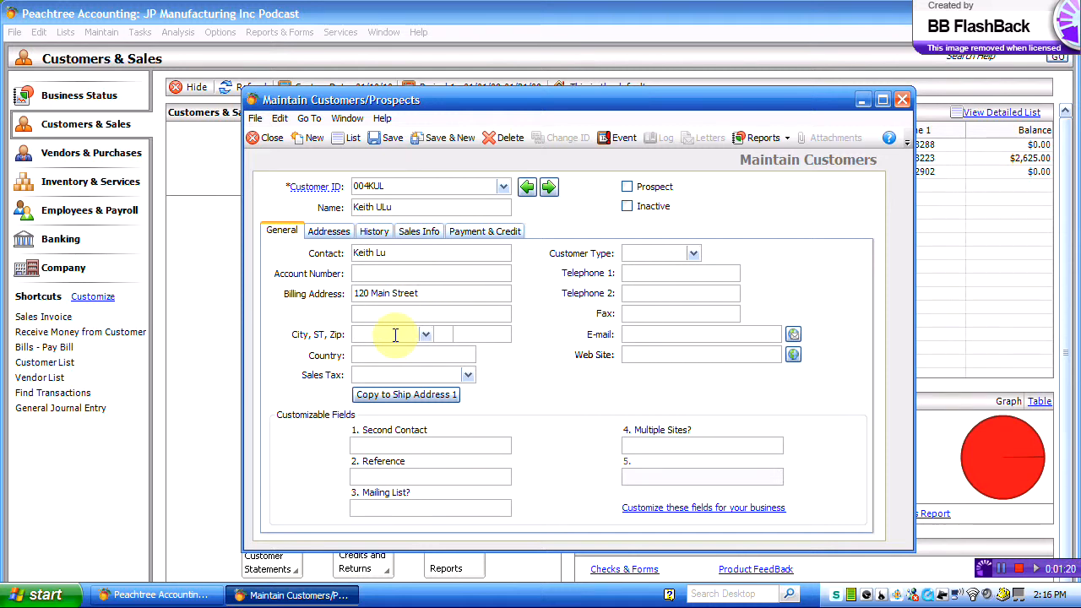
type("Jacksonville")
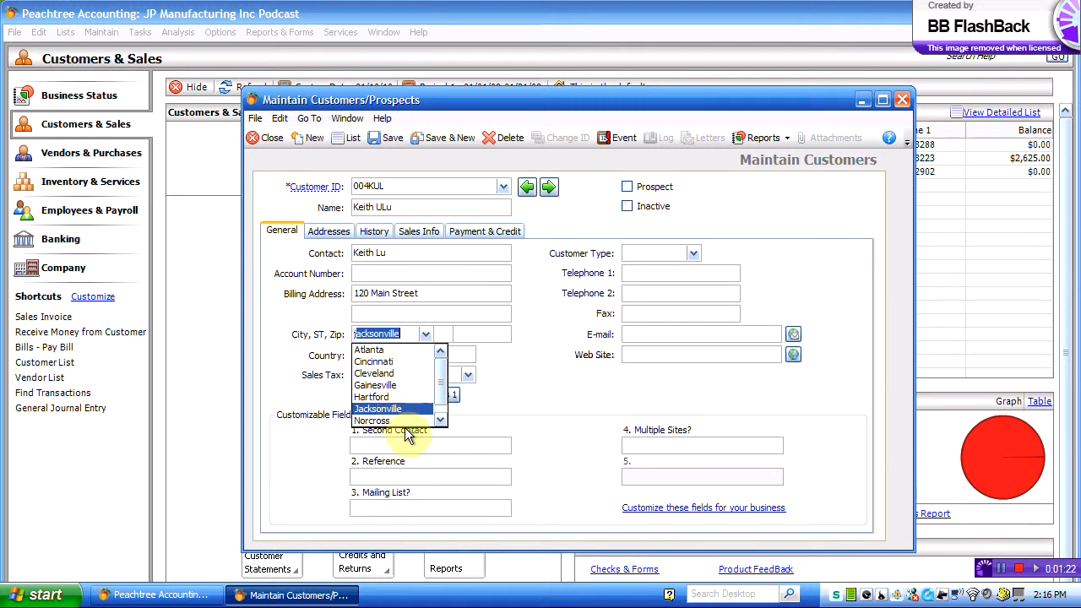
key("Tab")
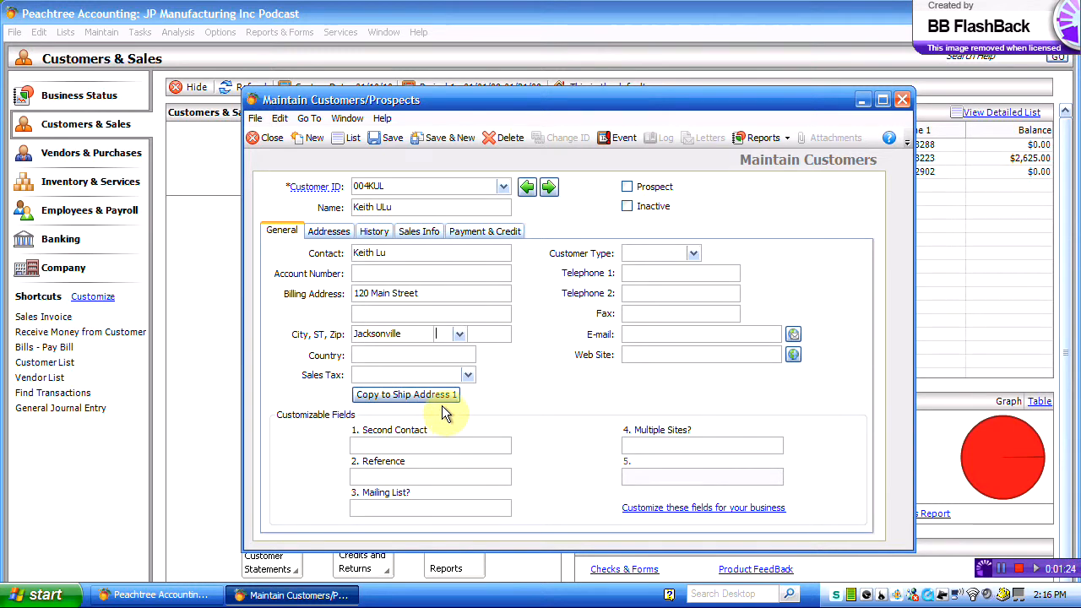
type("fL")
key("Tab")
type("3")
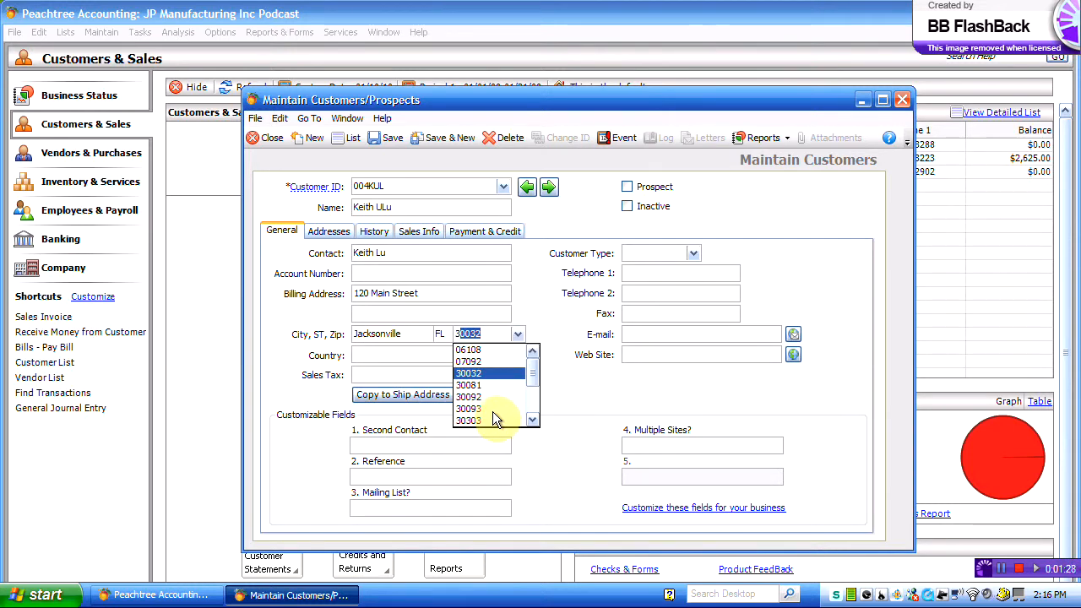
key("Tab")
type("u")
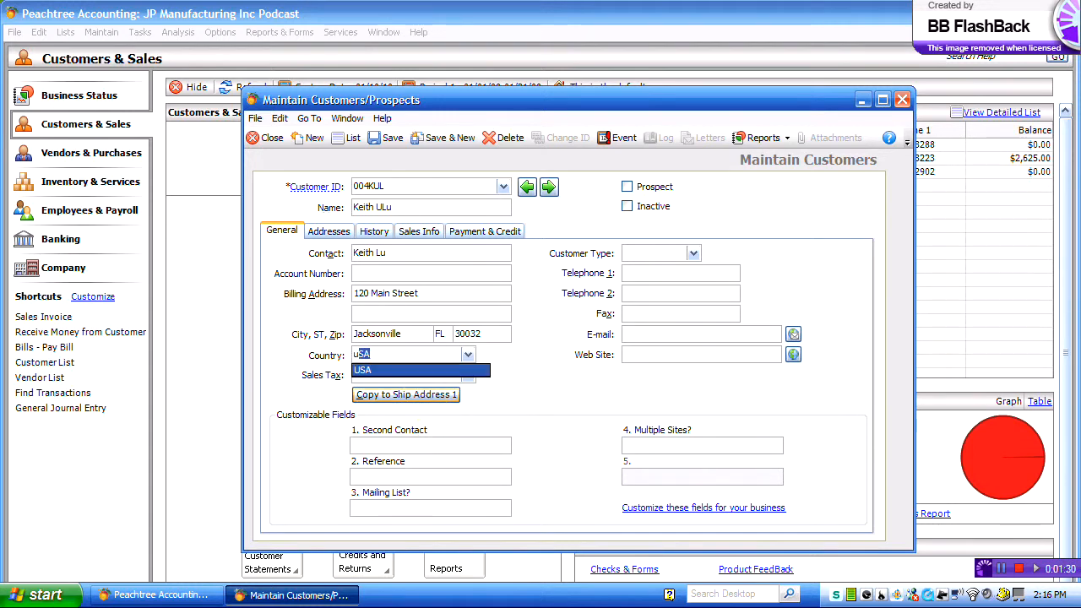
key("Tab")
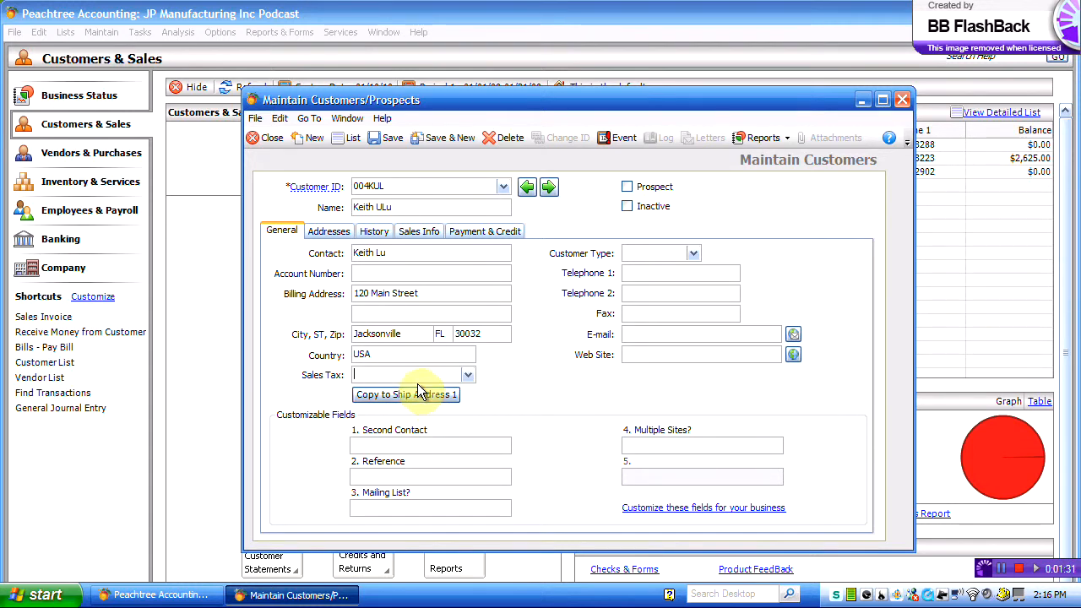
Step: Set the customer type to FL and enter the primary telephone number
left_click(467, 376)
left_click(467, 375)
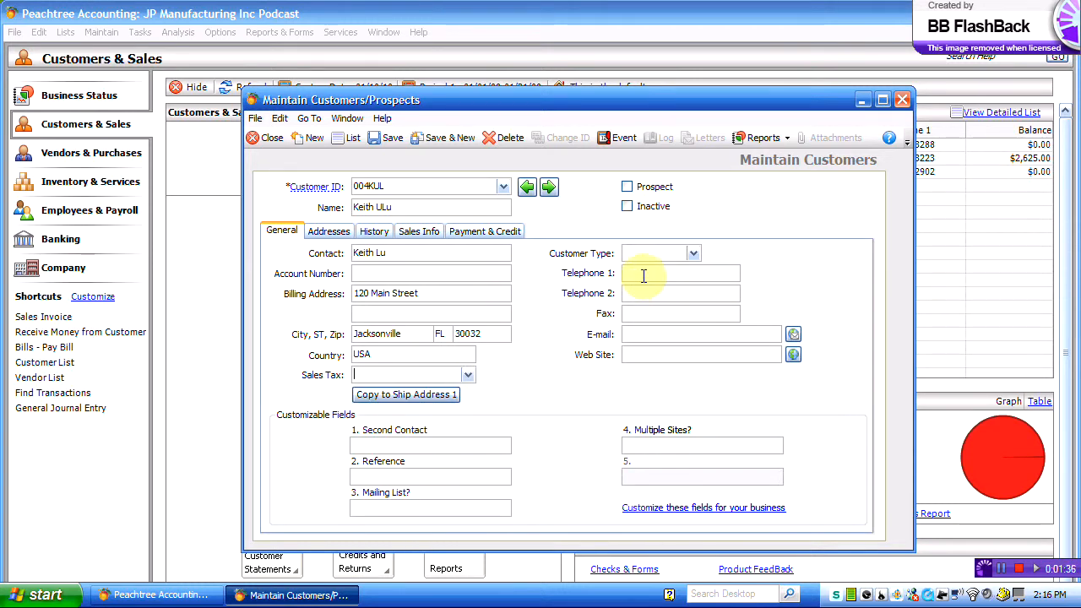
left_click(694, 253)
left_click(696, 253)
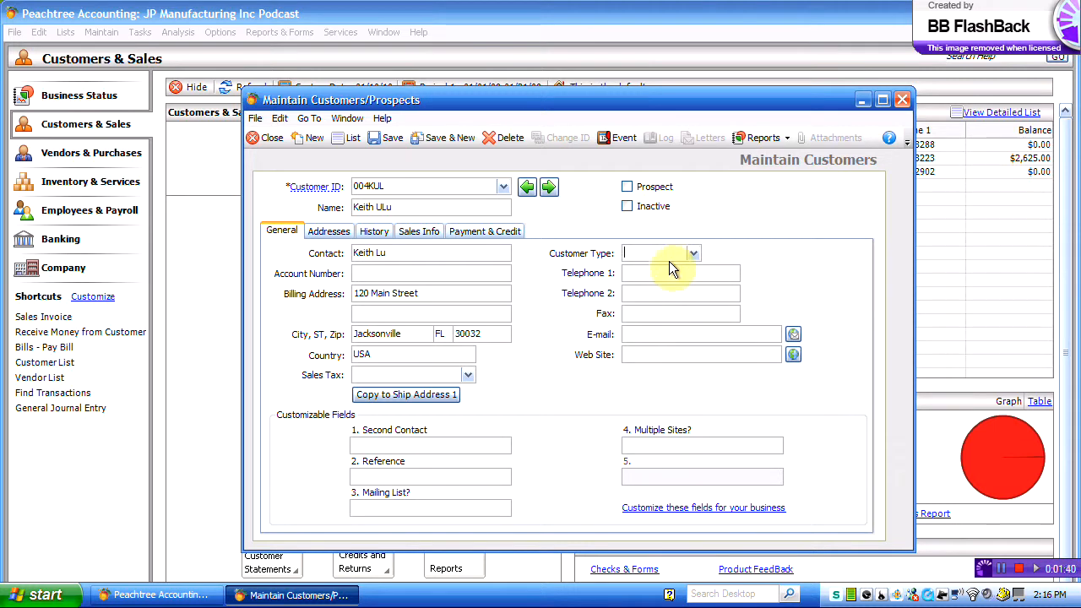
left_click(692, 252)
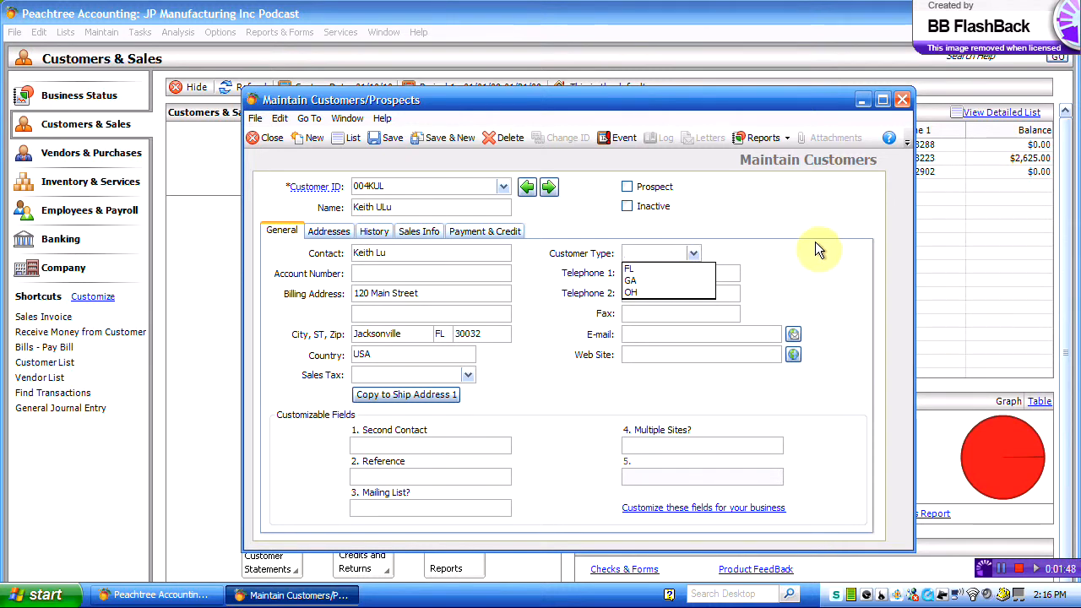
type("FL")
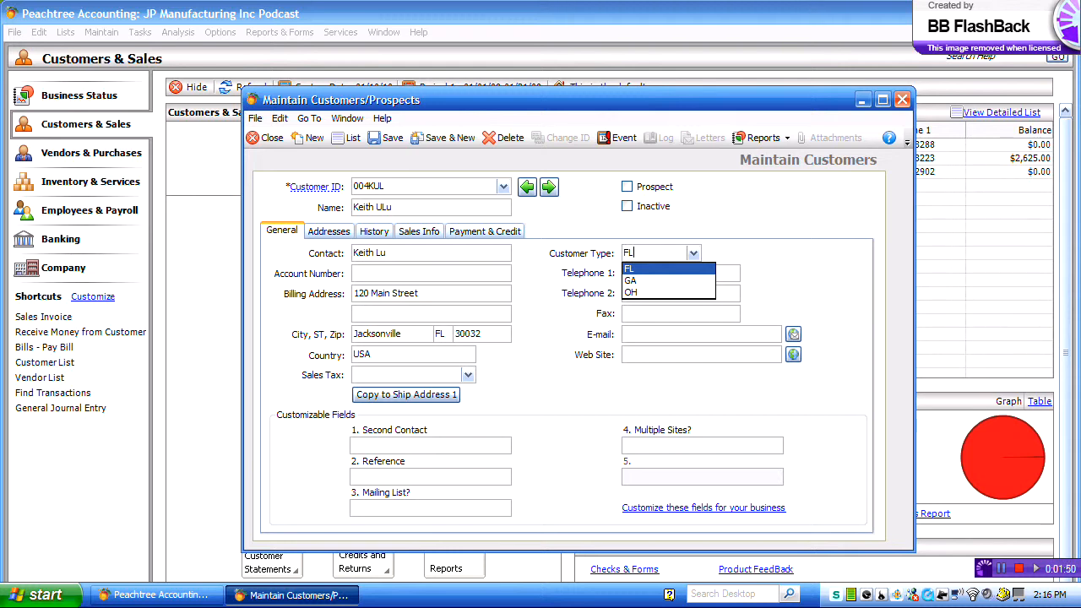
key("Tab")
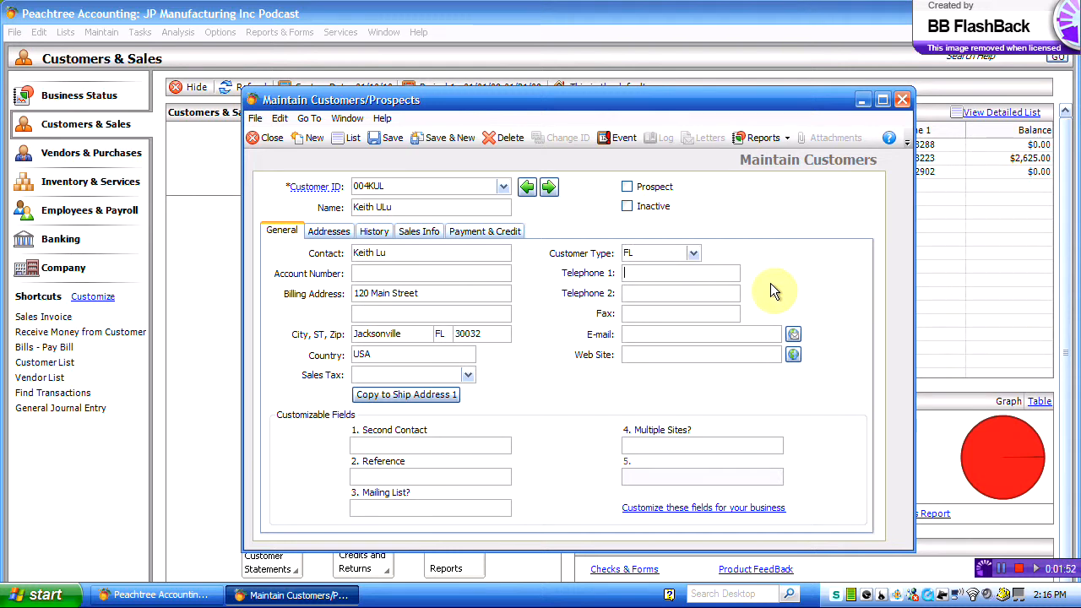
type("904-000-0000")
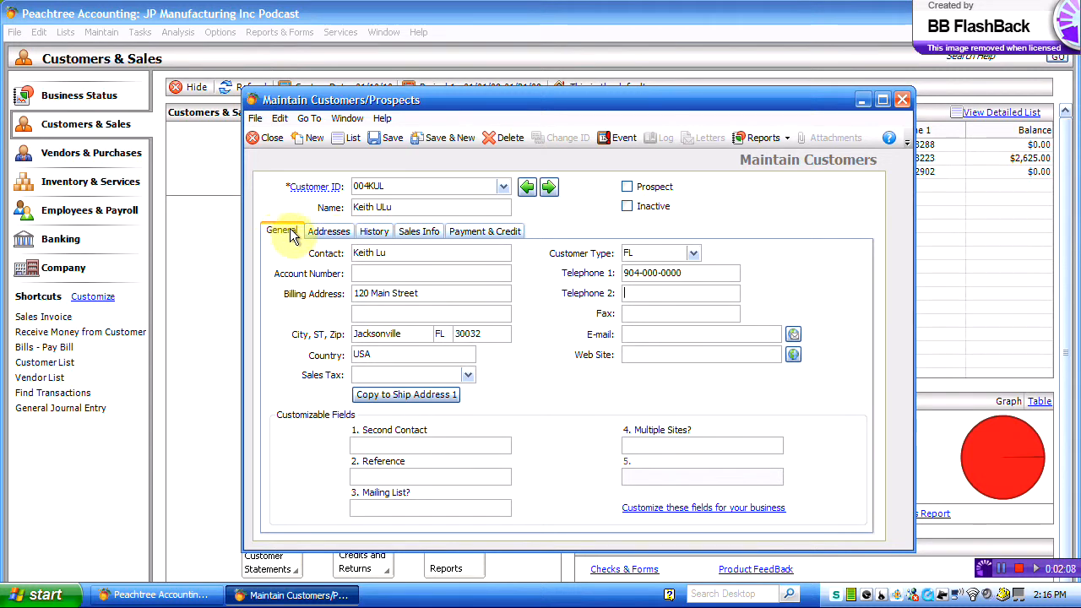
Step: Review Addresses and History, then show Sales Info defaults: GL 40000, Airborne, Price Level 1
left_click(331, 232)
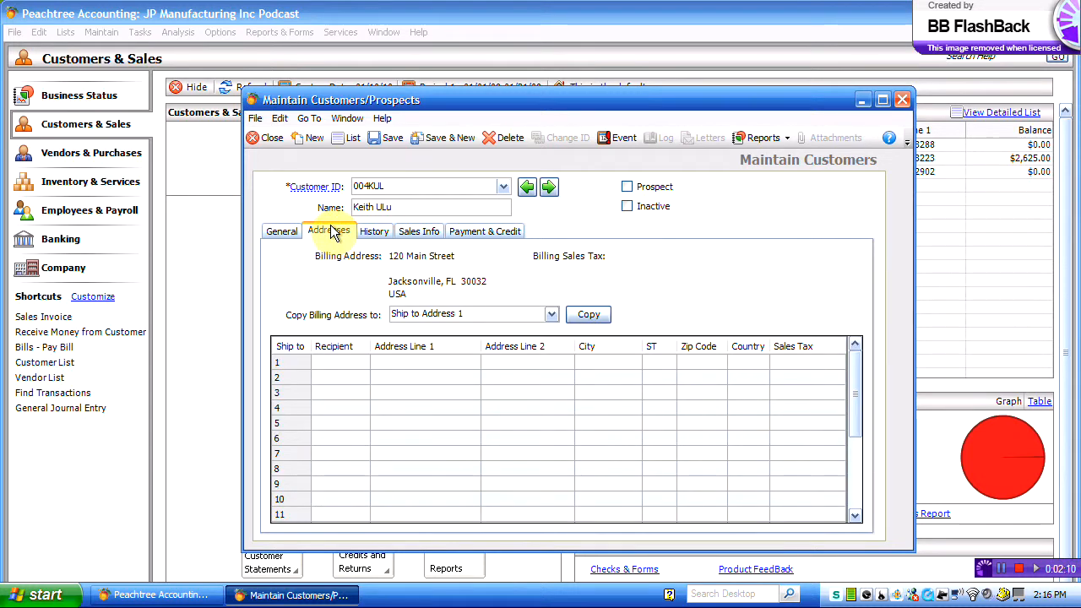
left_click(375, 237)
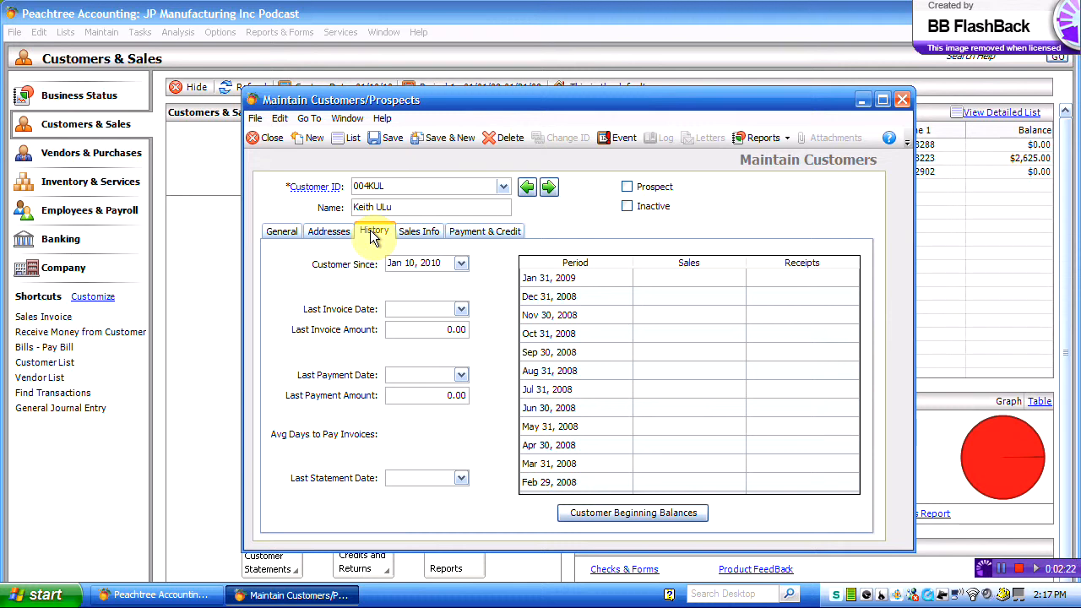
left_click(422, 235)
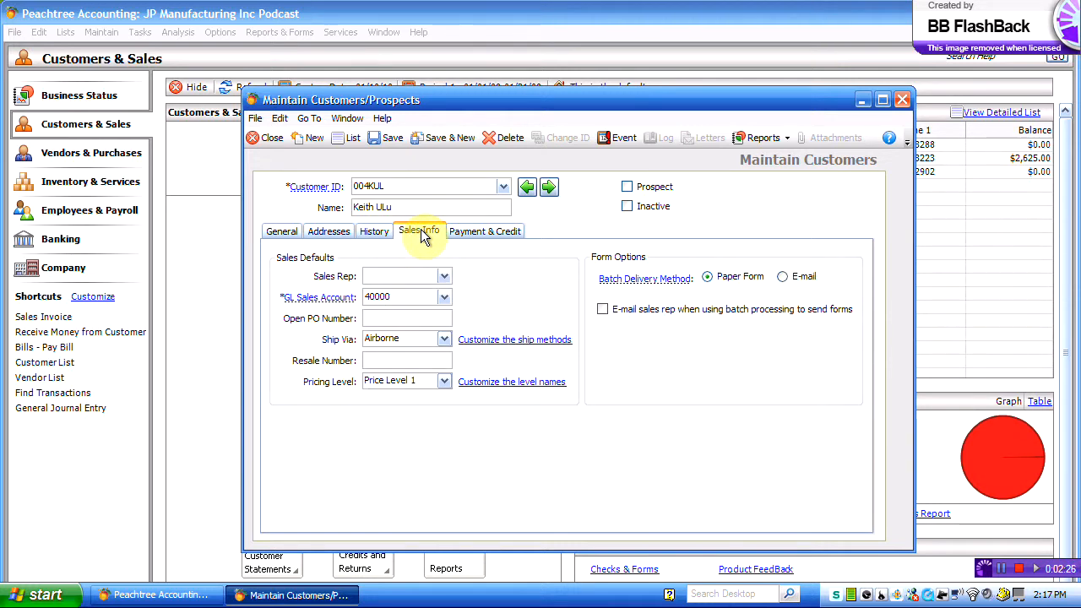
Step: Set GL sales account to 40400 Sales Tents and review net 30, 2% 15, $15,000 terms
left_click(445, 298)
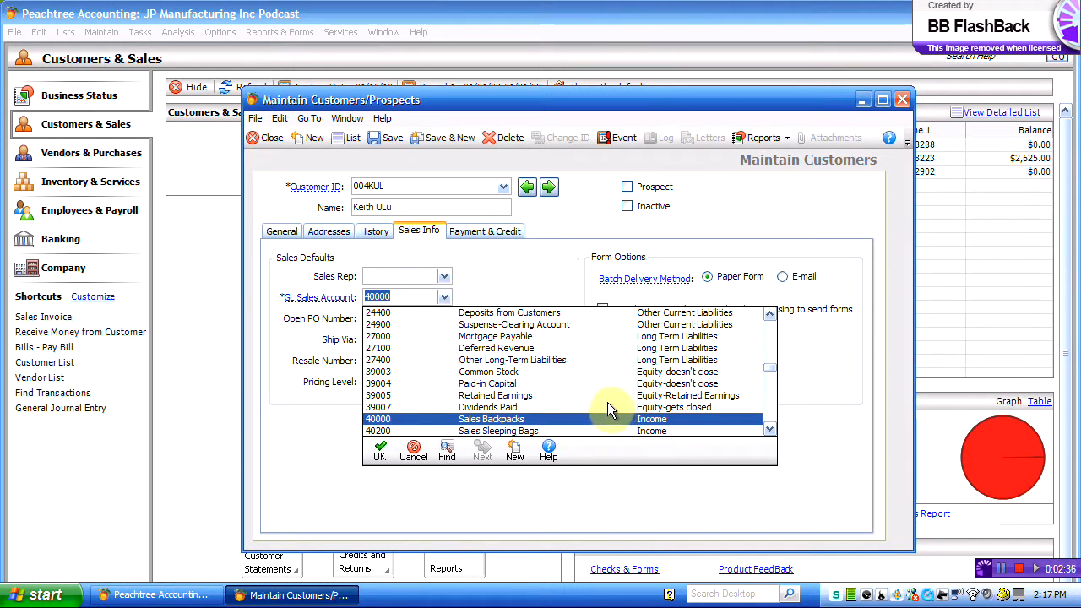
scroll(555, 399, "down", 2)
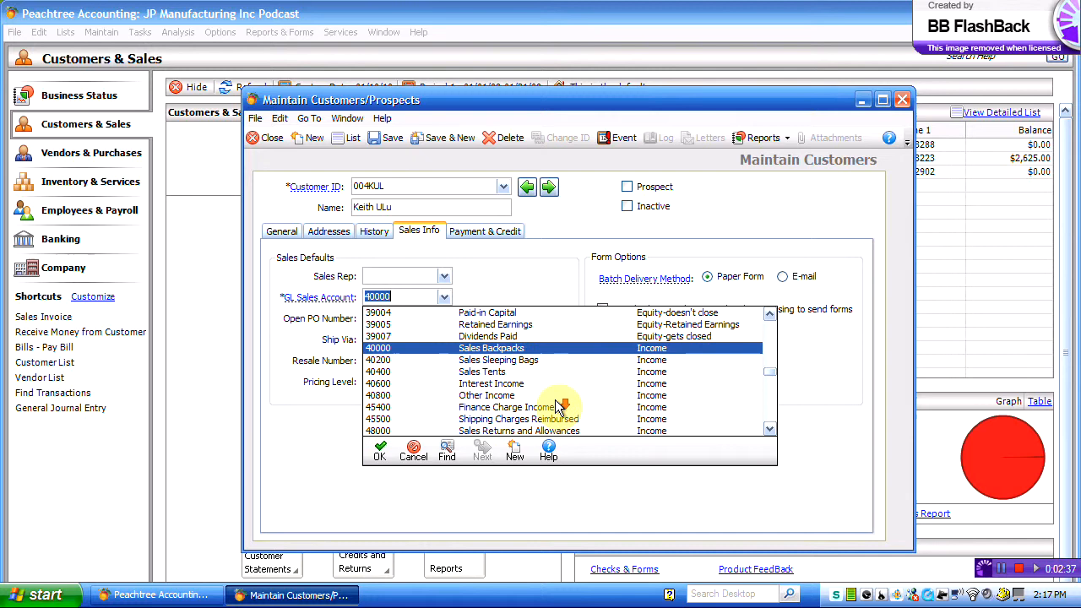
double_click(477, 375)
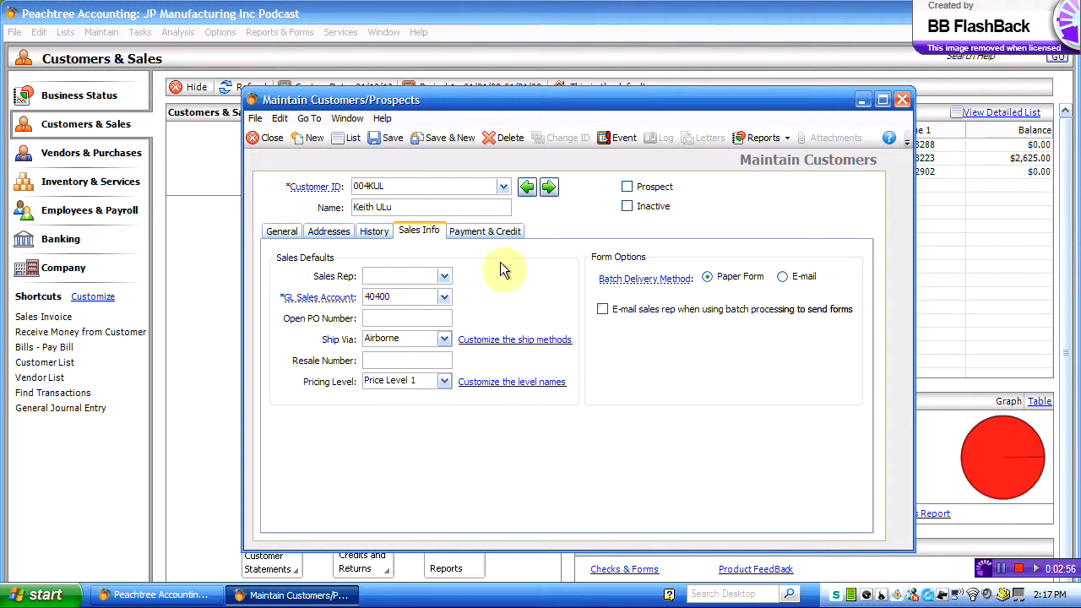
left_click(482, 229)
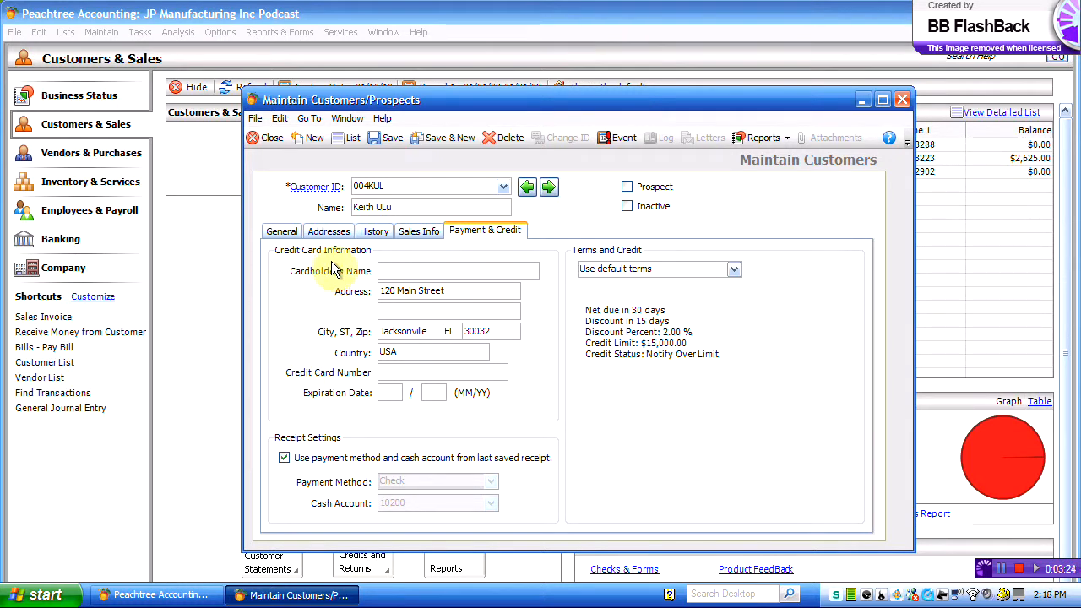
Step: Return to the General tab and save the customer record with type FL
left_click(419, 231)
left_click(290, 230)
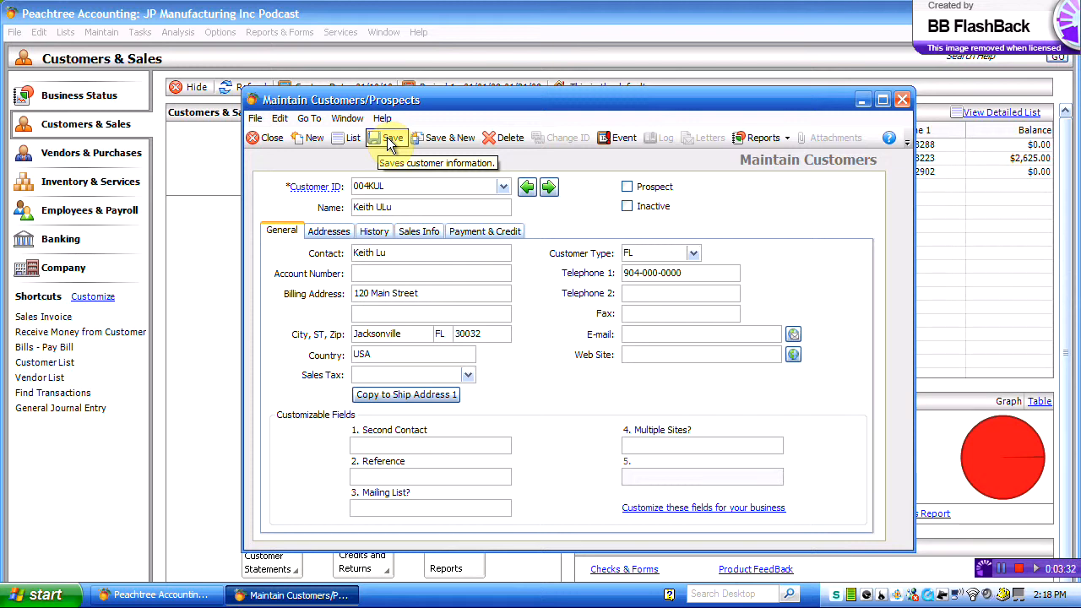
left_click(389, 139)
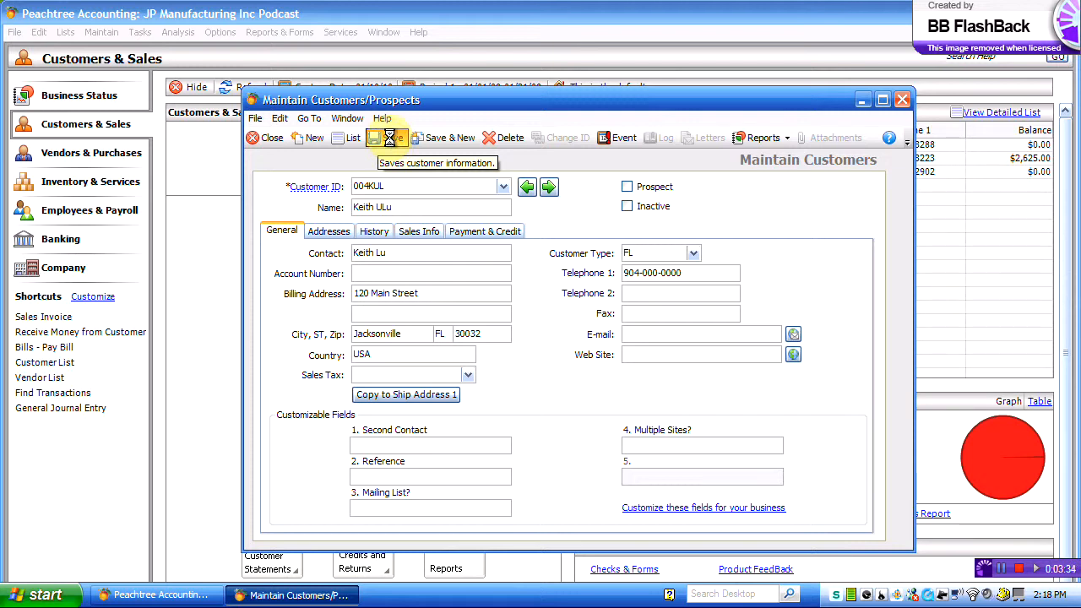
Step: Close the Maintain Customers window and open View and Edit Customers
left_click(253, 140)
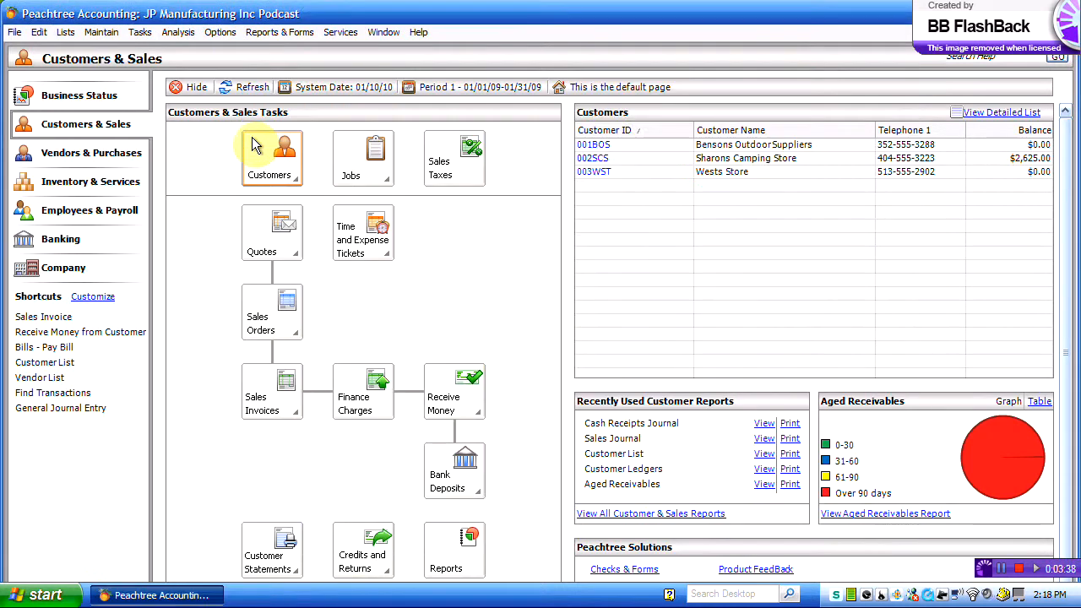
left_click(275, 169)
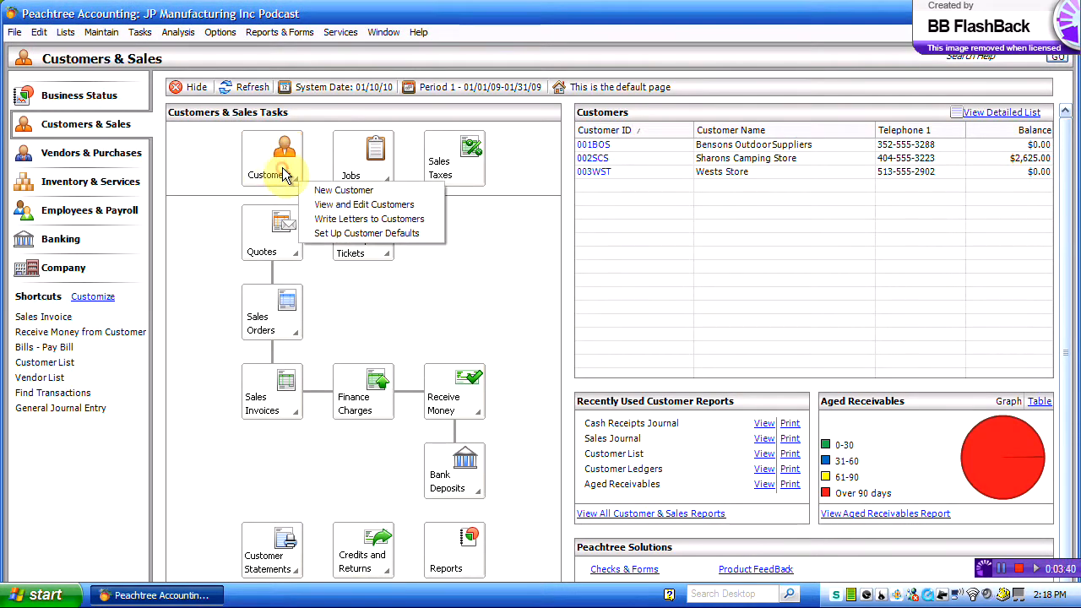
left_click(369, 211)
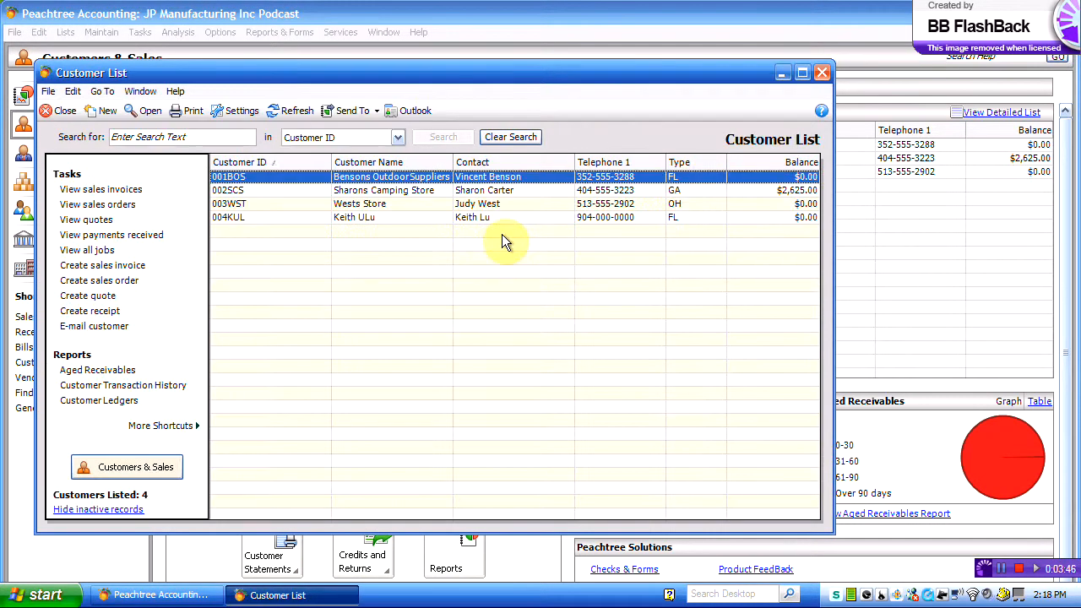